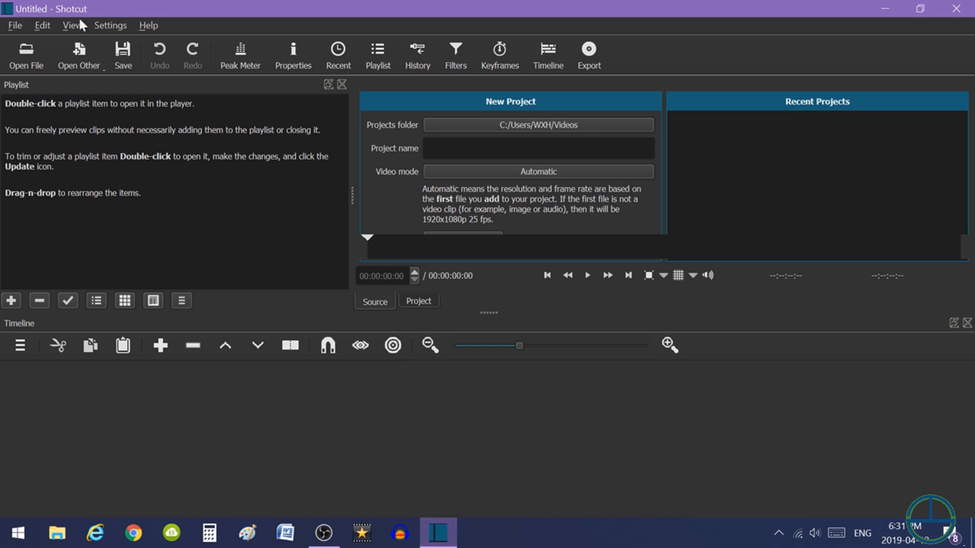
Open Waterfall - 994.vid and add it to the playlist and timeline, with the playhead returned to the start
{"action": "left_click", "coordinate": [34, 62]}
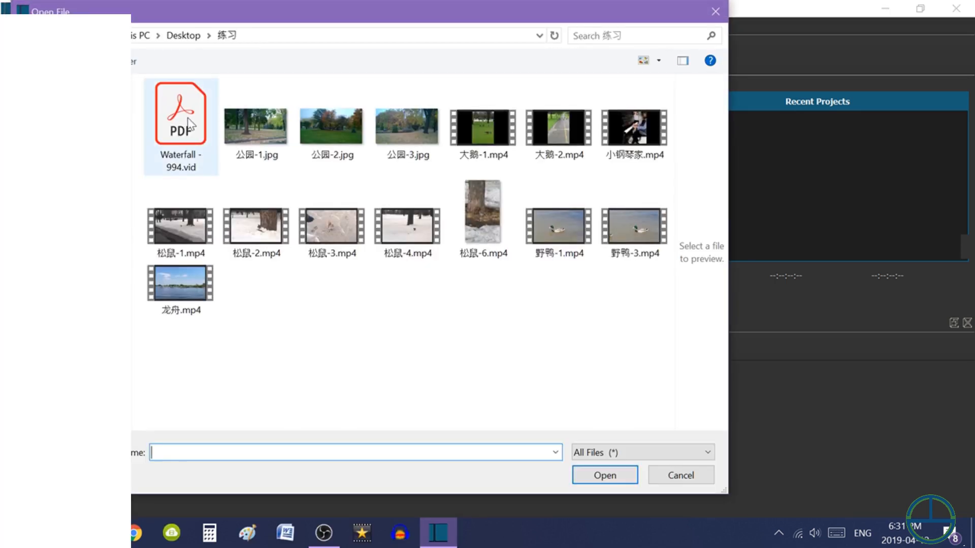
{"action": "left_click", "coordinate": [189, 124]}
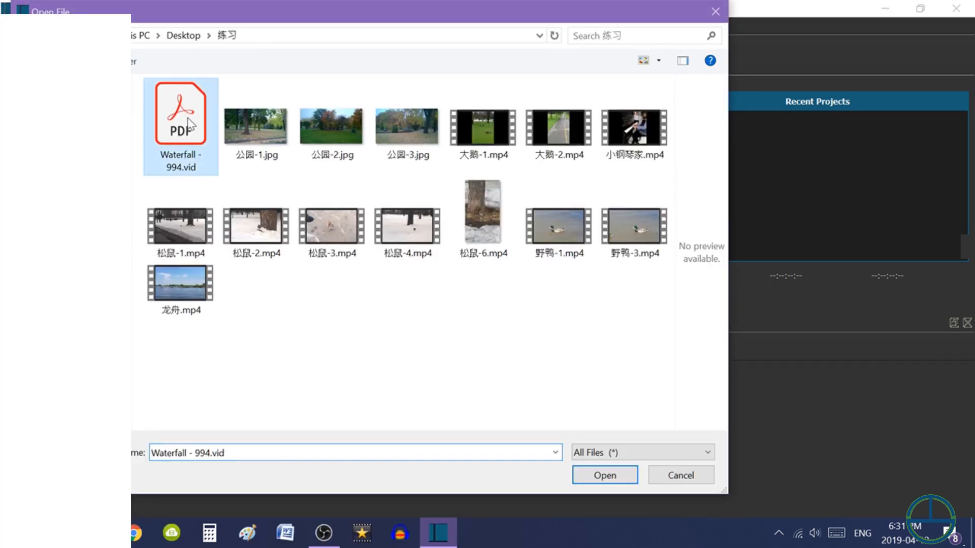
{"action": "left_click", "coordinate": [598, 477]}
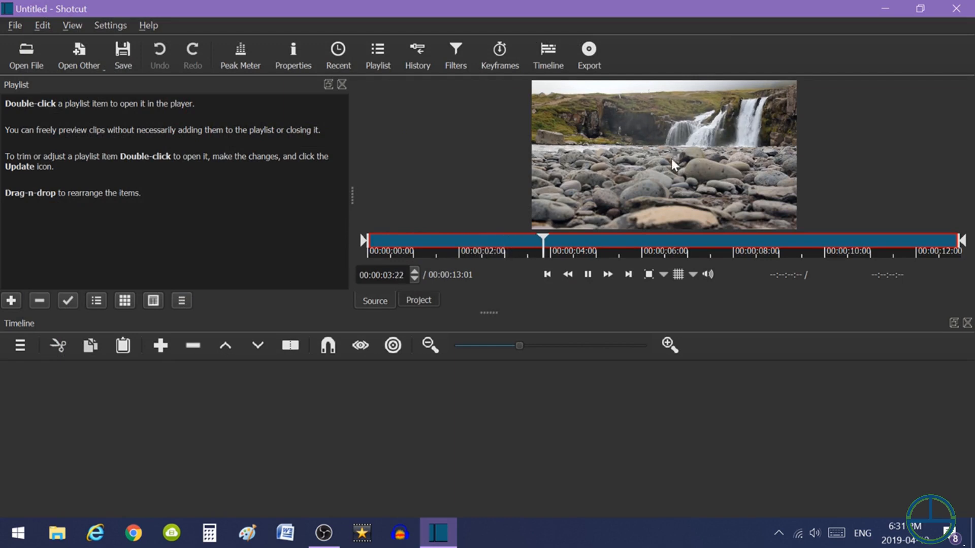
{"action": "left_click_drag", "start_coordinate": [680, 158], "coordinate": [160, 430]}
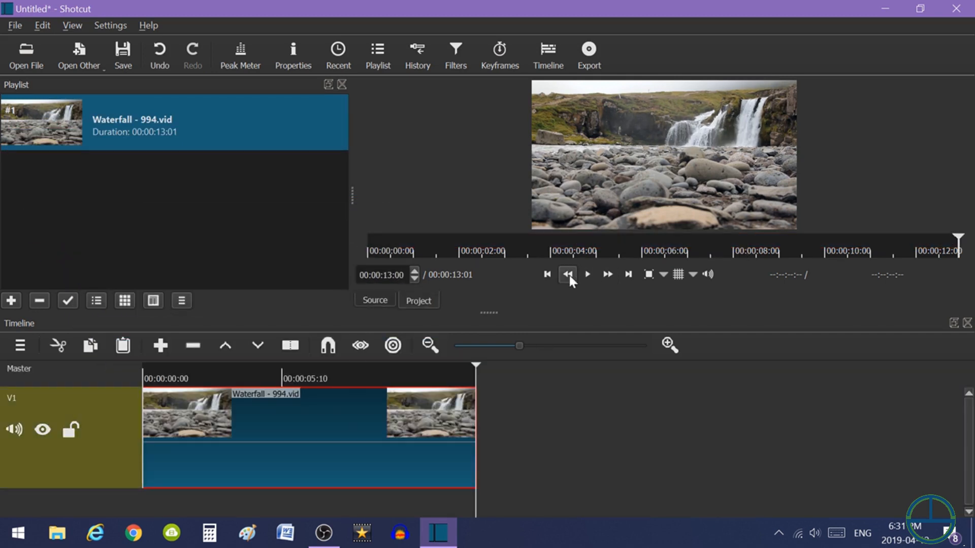
{"action": "left_click", "coordinate": [547, 275]}
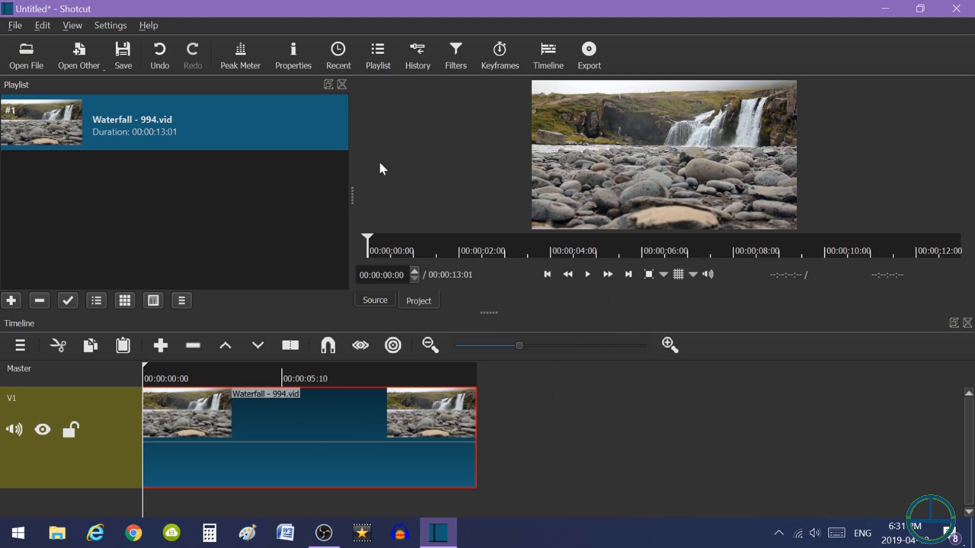
Add the Crop video filter to the Waterfall - 994.vid clip in the timeline
{"action": "left_click", "coordinate": [461, 62]}
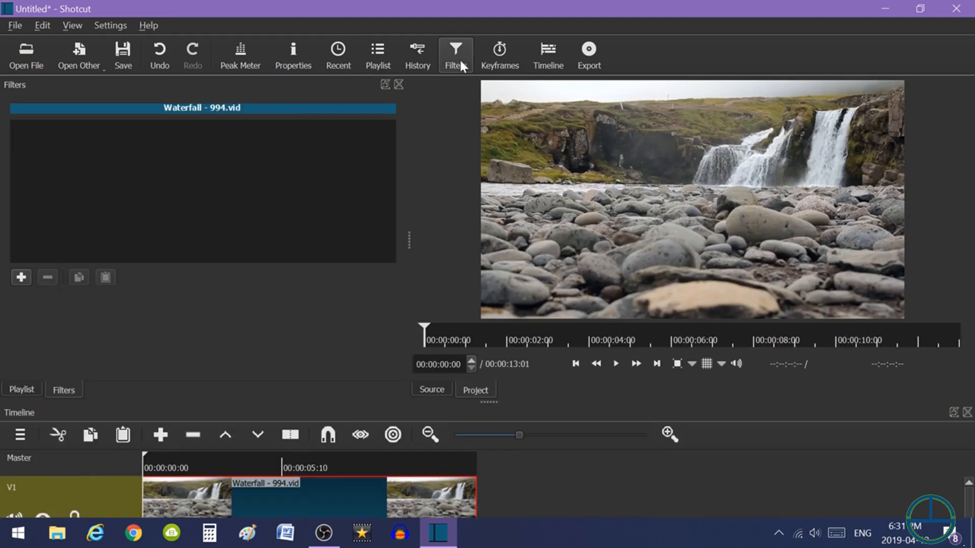
{"action": "left_click", "coordinate": [23, 278]}
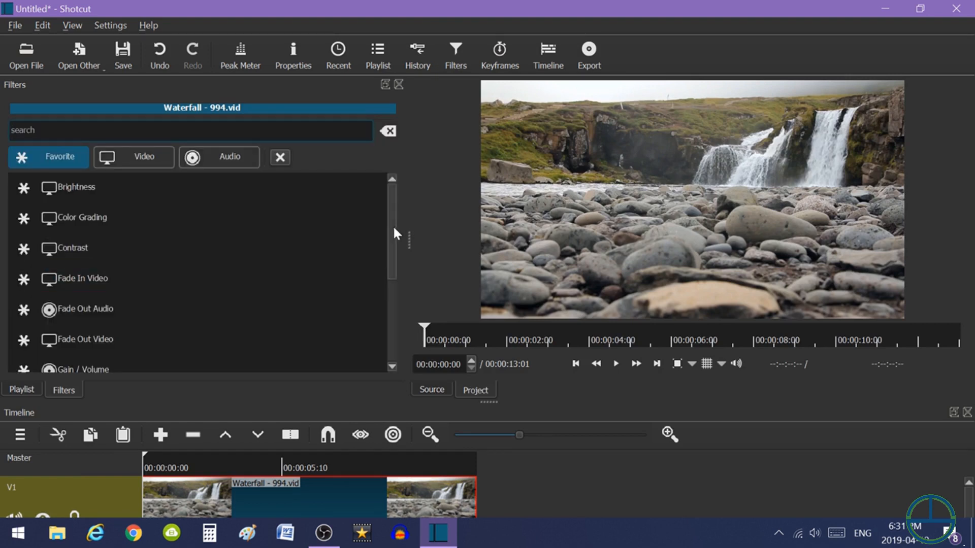
{"action": "left_click_drag", "start_coordinate": [394, 229], "coordinate": [392, 240]}
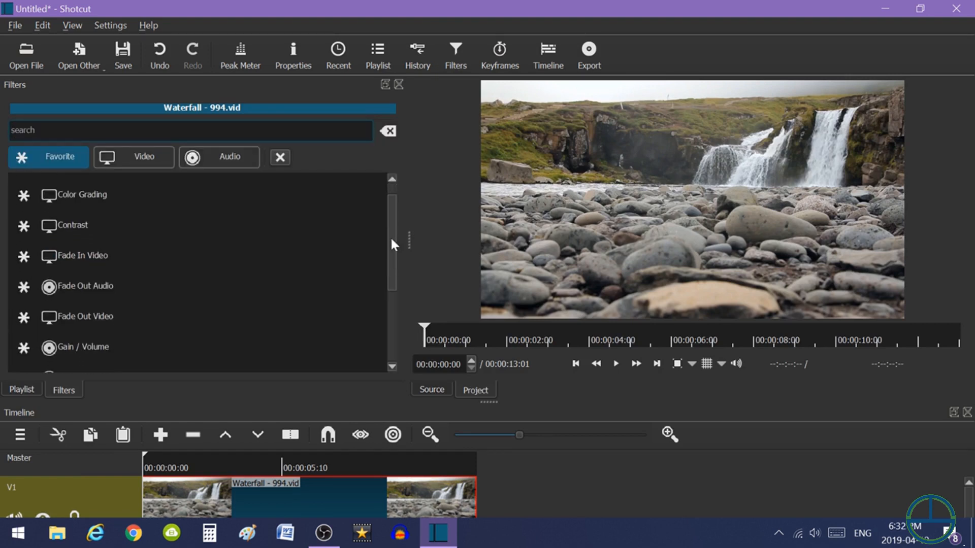
{"action": "left_click", "coordinate": [153, 157]}
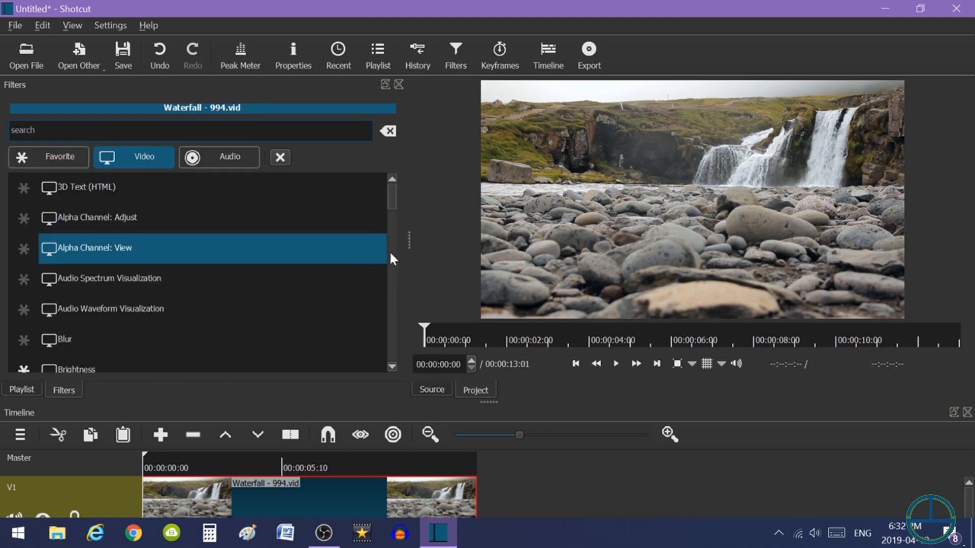
{"action": "left_click_drag", "start_coordinate": [394, 204], "coordinate": [394, 231]}
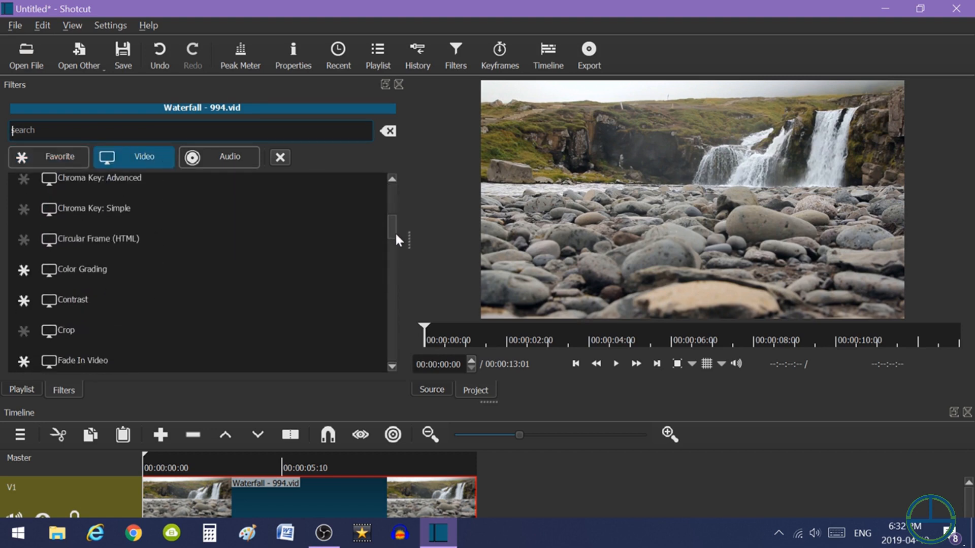
{"action": "left_click", "coordinate": [65, 330]}
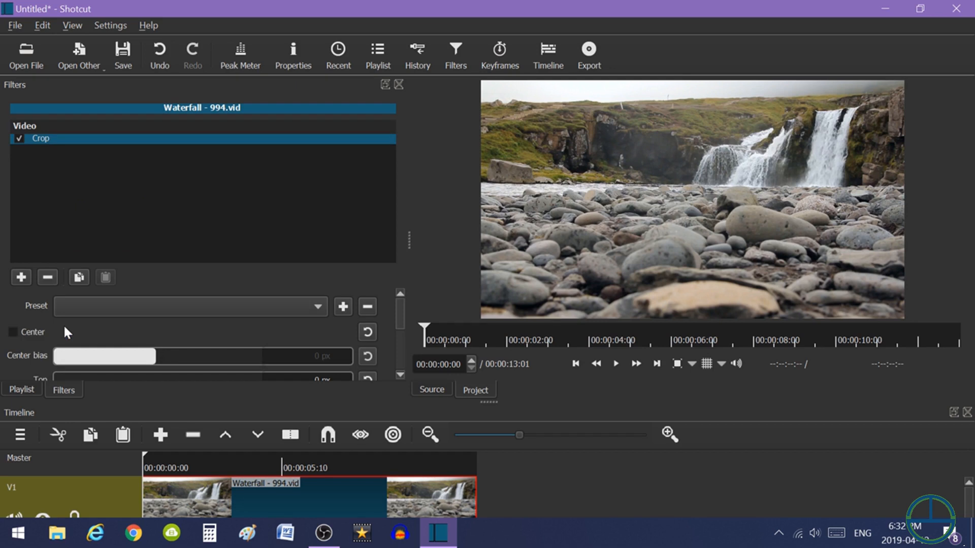
{"action": "left_click_drag", "start_coordinate": [402, 315], "coordinate": [404, 334]}
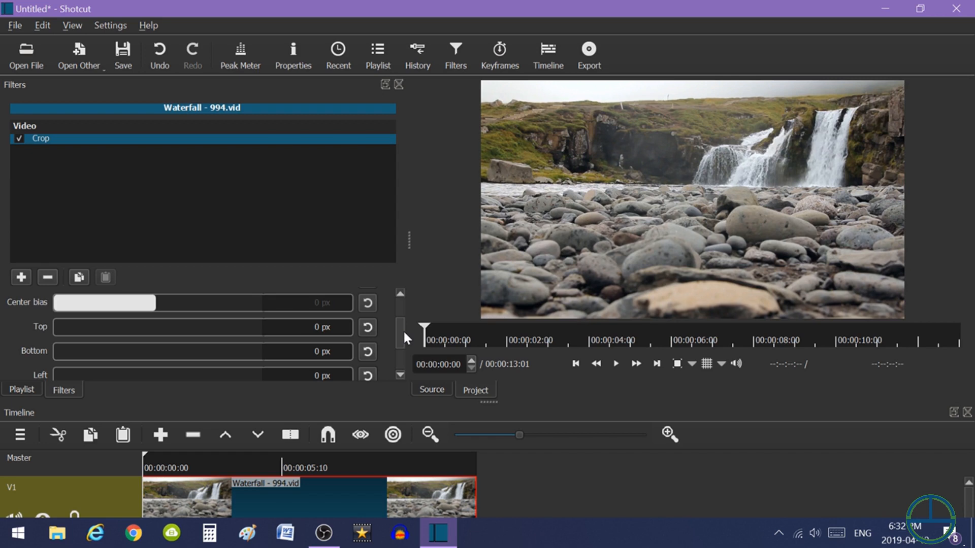
{"action": "left_click", "coordinate": [64, 328]}
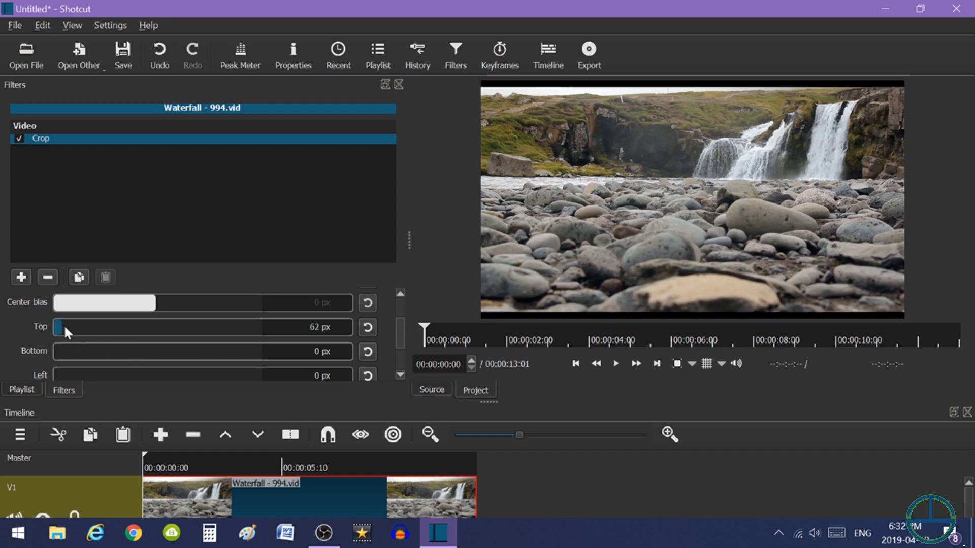
{"action": "left_click_drag", "start_coordinate": [69, 327], "coordinate": [84, 328]}
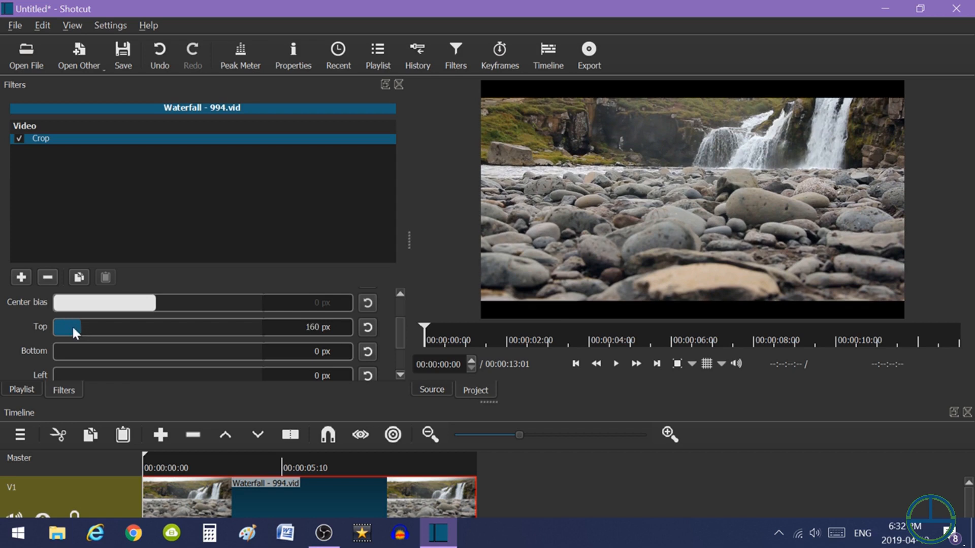
{"action": "left_click", "coordinate": [368, 329]}
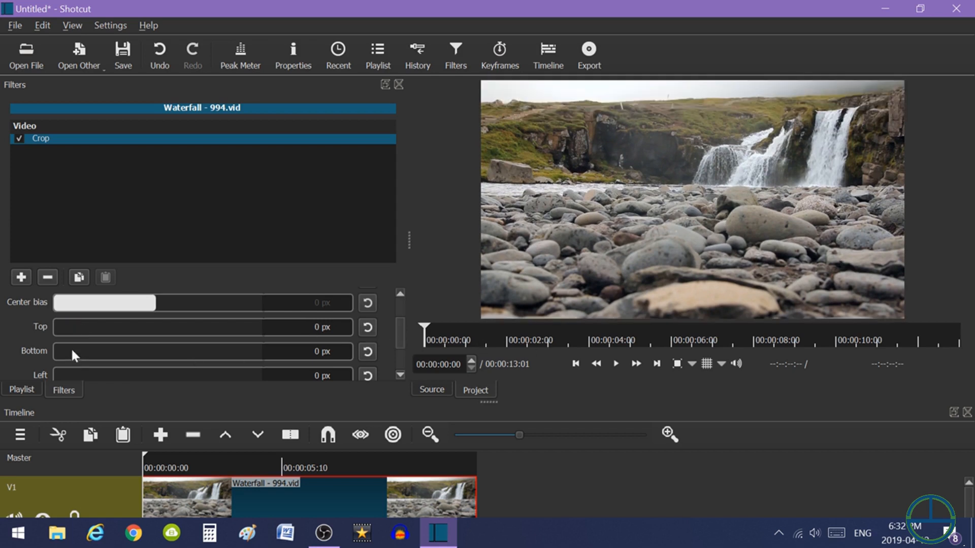
Set the Crop filter's Bottom value to 398 px and its Left value to 643 px
{"action": "left_click_drag", "start_coordinate": [65, 351], "coordinate": [111, 361]}
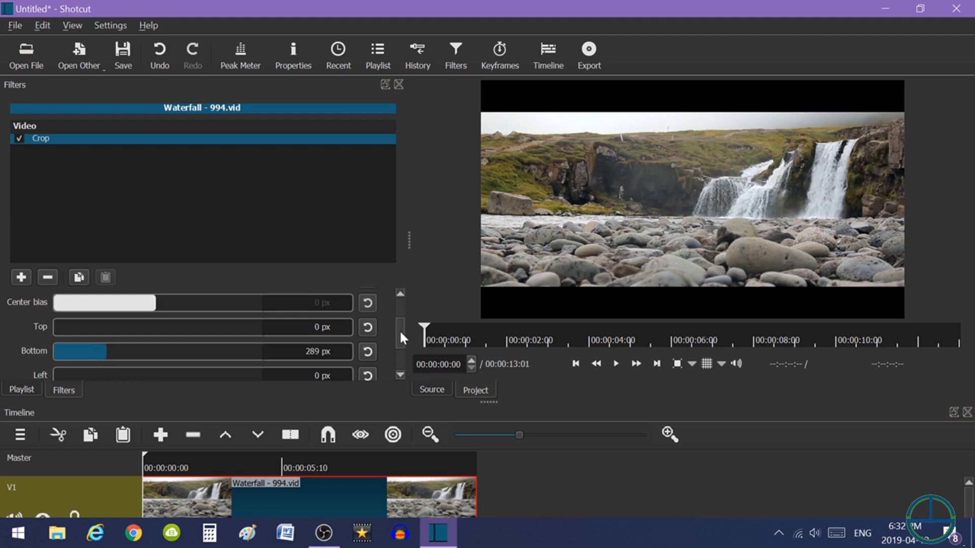
{"action": "left_click_drag", "start_coordinate": [399, 330], "coordinate": [399, 340]}
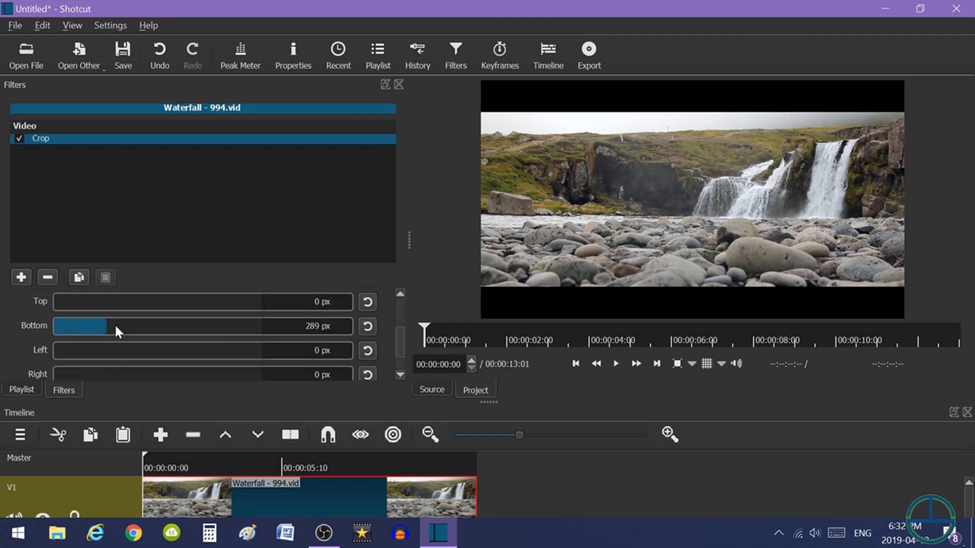
{"action": "left_click_drag", "start_coordinate": [115, 327], "coordinate": [131, 330]}
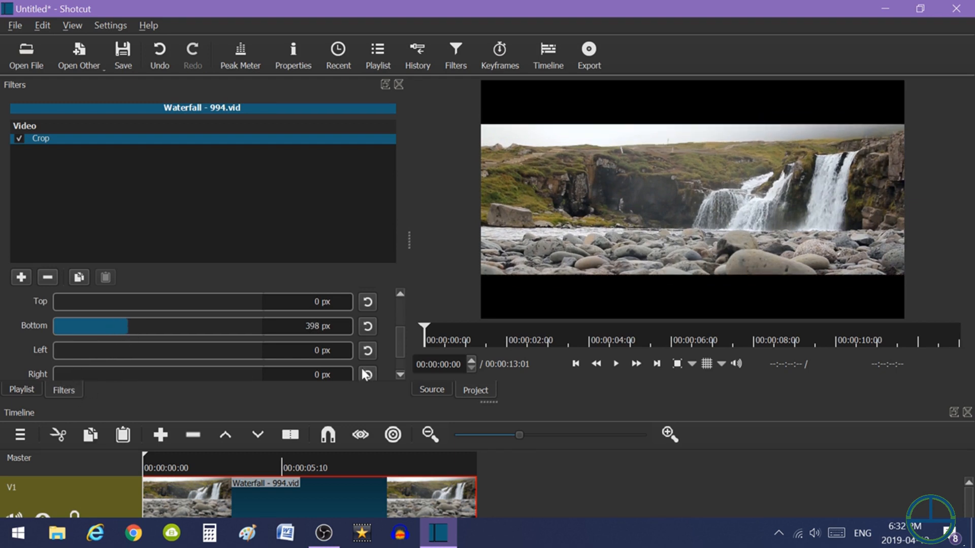
{"action": "left_click_drag", "start_coordinate": [400, 339], "coordinate": [400, 359]}
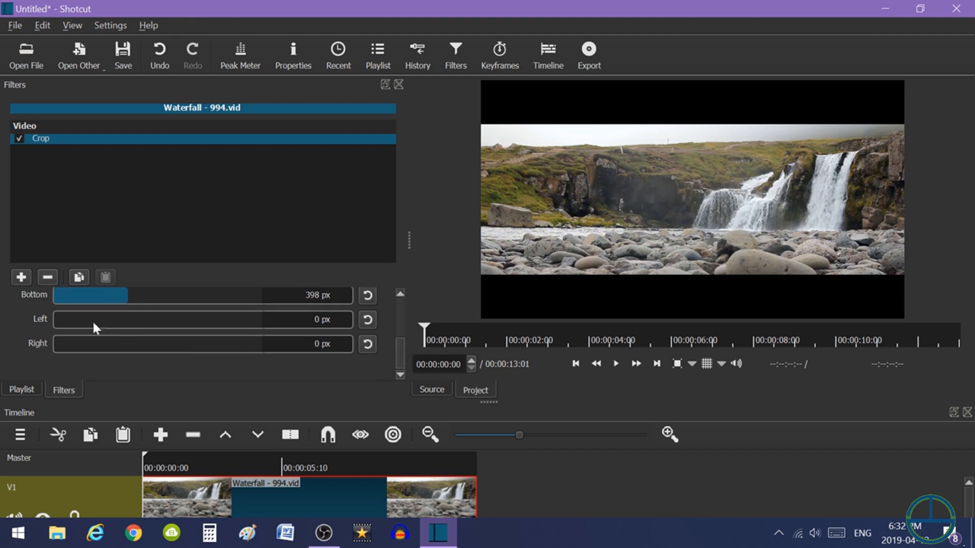
{"action": "left_click_drag", "start_coordinate": [74, 323], "coordinate": [135, 321]}
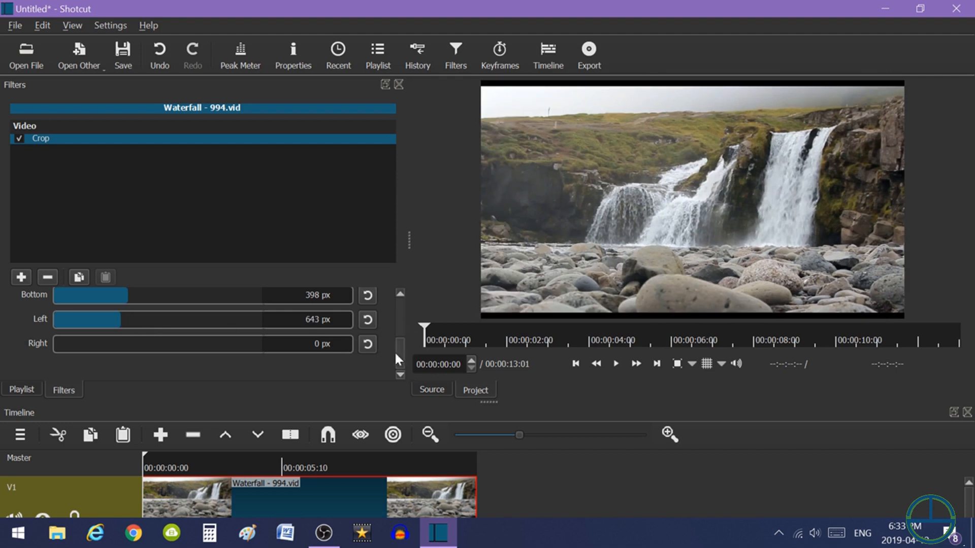
Increase the Crop filter's Bottom value to 517 px to remove more of the rocks
{"action": "left_click_drag", "start_coordinate": [395, 352], "coordinate": [401, 337]}
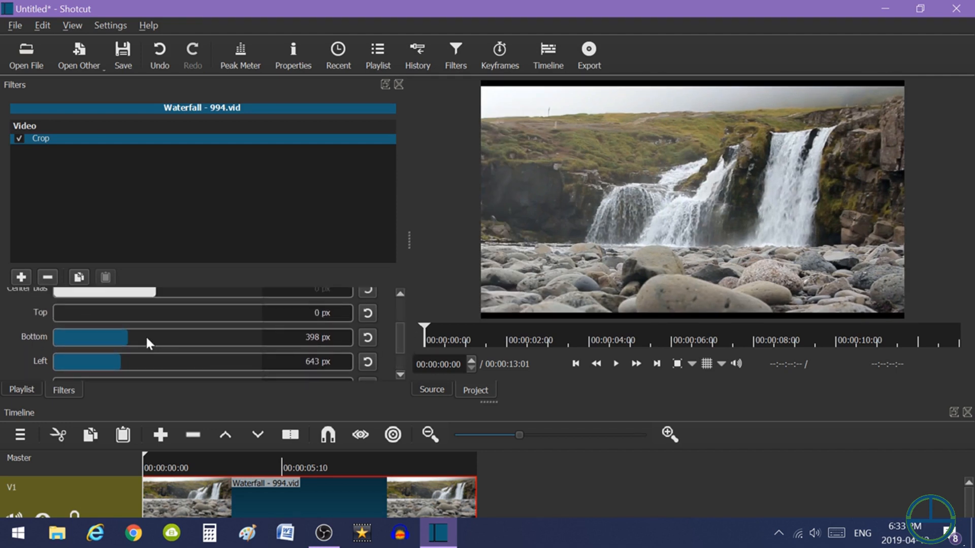
{"action": "left_click_drag", "start_coordinate": [143, 338], "coordinate": [164, 346]}
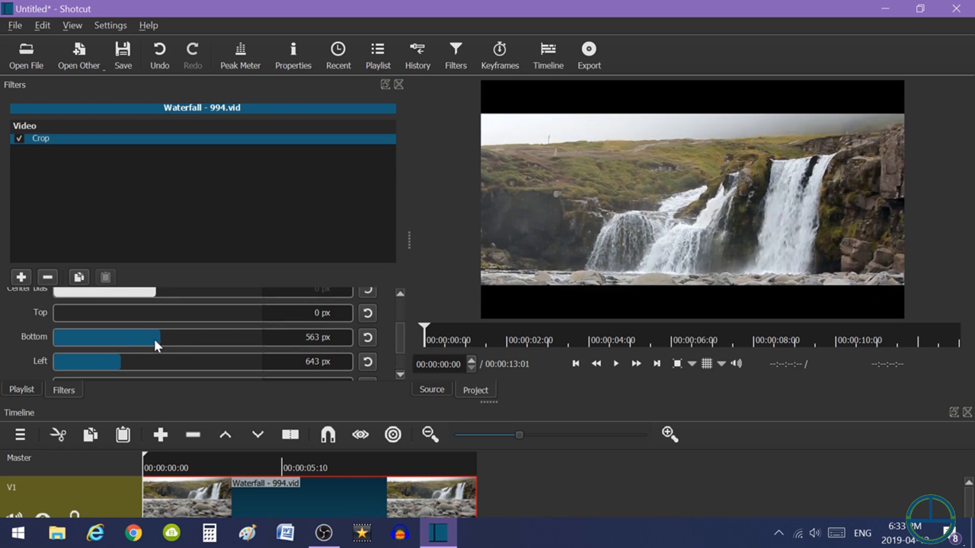
{"action": "scroll", "coordinate": [154, 342], "scroll_direction": "down", "scroll_amount": 3}
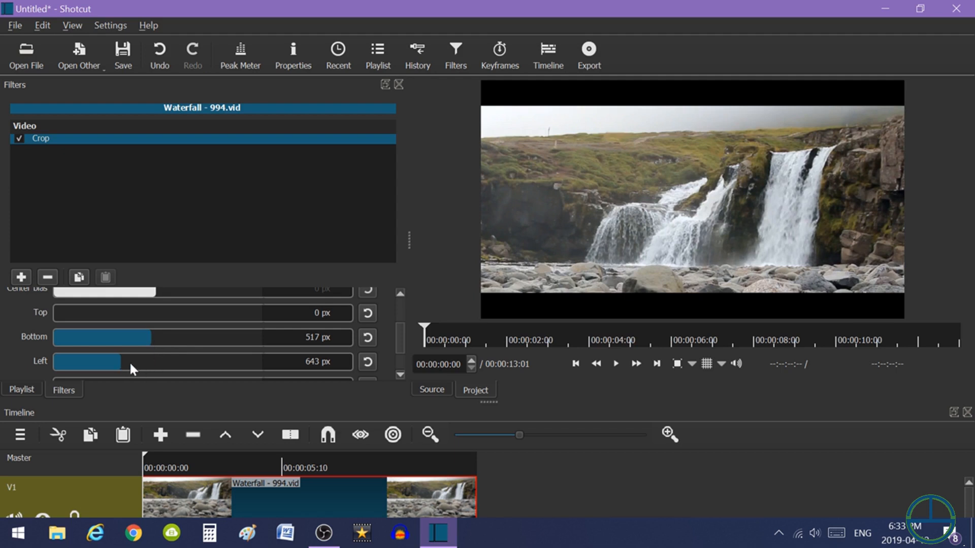
Increase the Crop filter's Left value to 909 px so the waterfall fills the frame
{"action": "scroll", "coordinate": [130, 362], "scroll_direction": "up", "scroll_amount": 3}
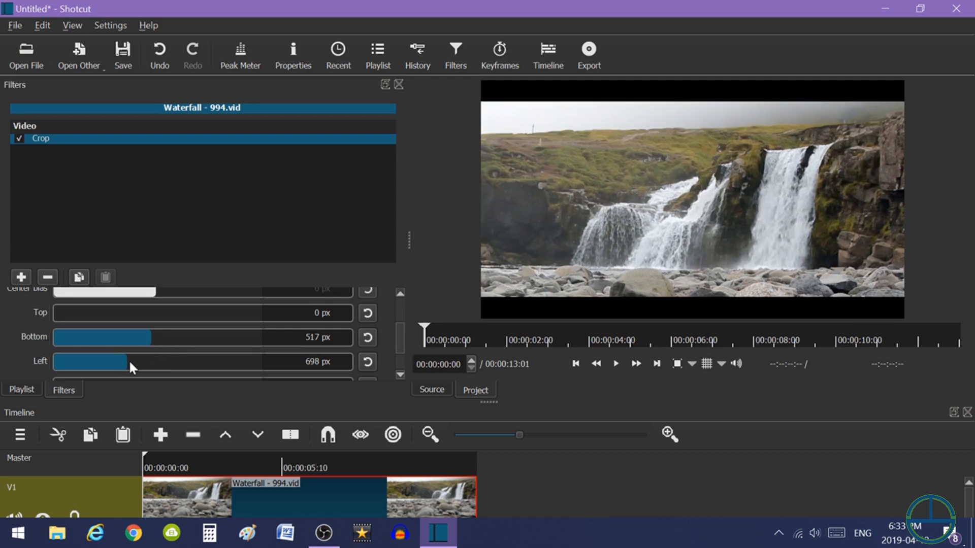
{"action": "scroll", "coordinate": [135, 368], "scroll_direction": "up", "scroll_amount": 2}
{"action": "scroll", "coordinate": [141, 363], "scroll_direction": "up", "scroll_amount": 3}
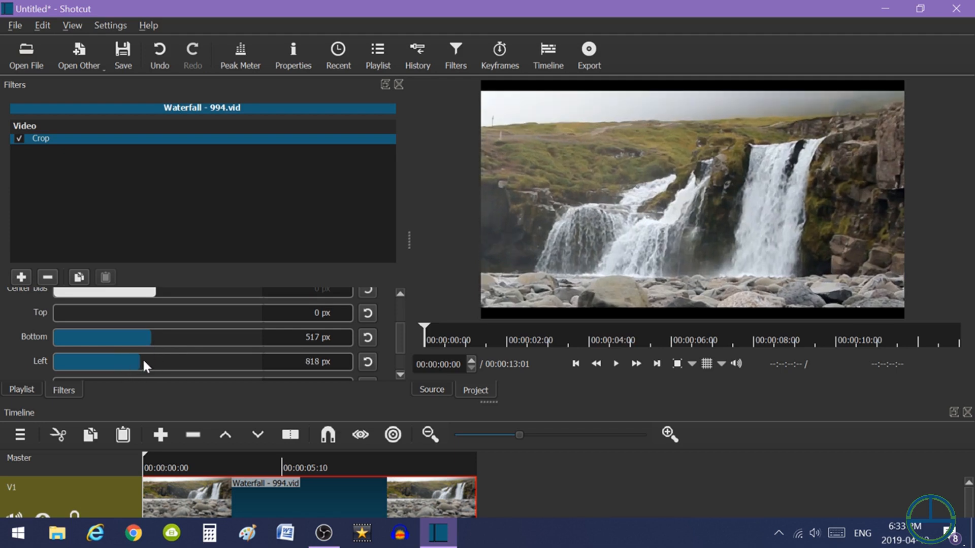
{"action": "scroll", "coordinate": [149, 362], "scroll_direction": "up", "scroll_amount": 3}
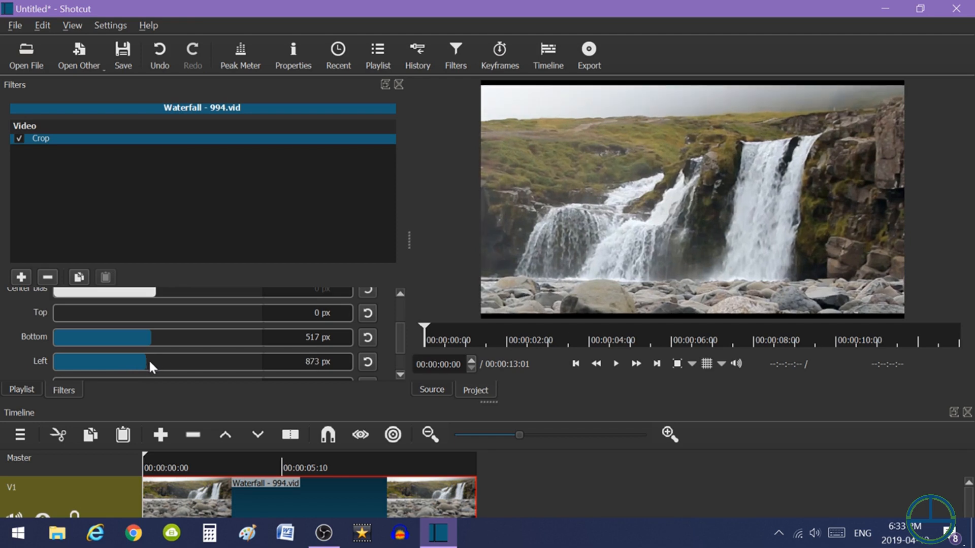
{"action": "scroll", "coordinate": [152, 365], "scroll_direction": "up", "scroll_amount": 1}
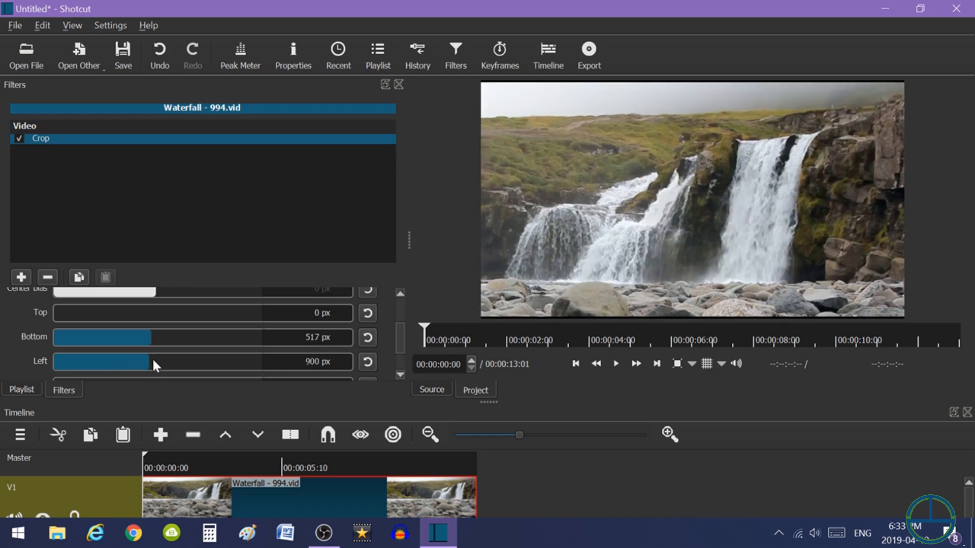
{"action": "scroll", "coordinate": [153, 365], "scroll_direction": "up", "scroll_amount": 1}
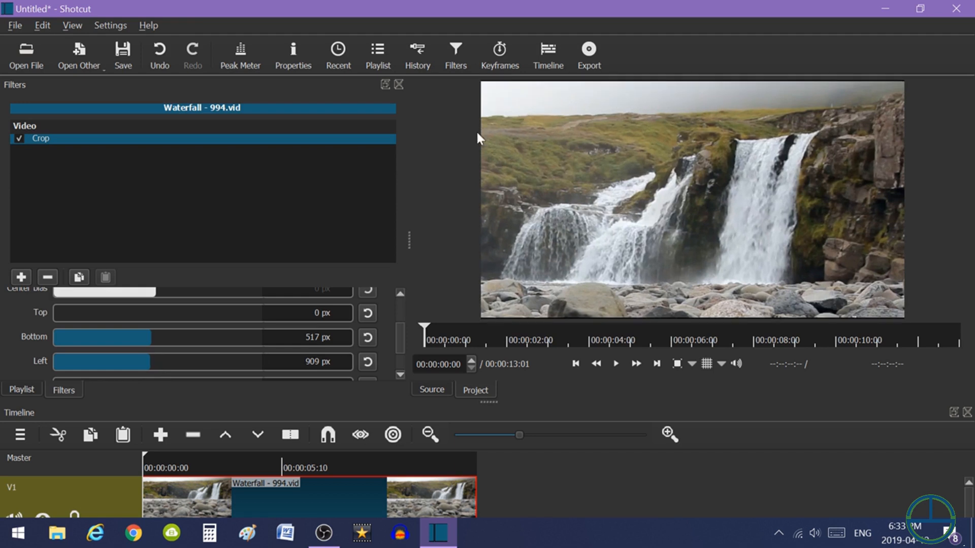
Close the filter settings, play back the cropped clip and start exporting the video
{"action": "left_click", "coordinate": [399, 84]}
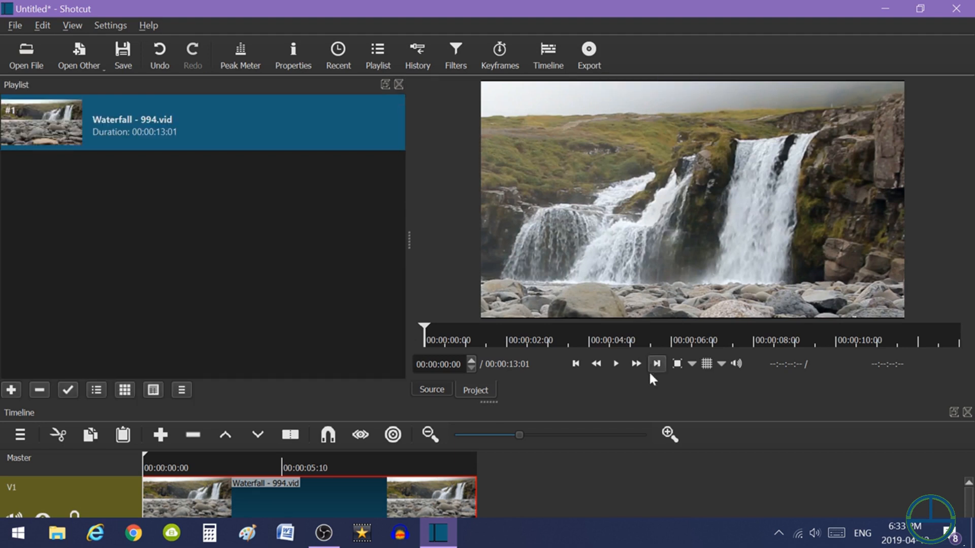
{"action": "left_click", "coordinate": [616, 364]}
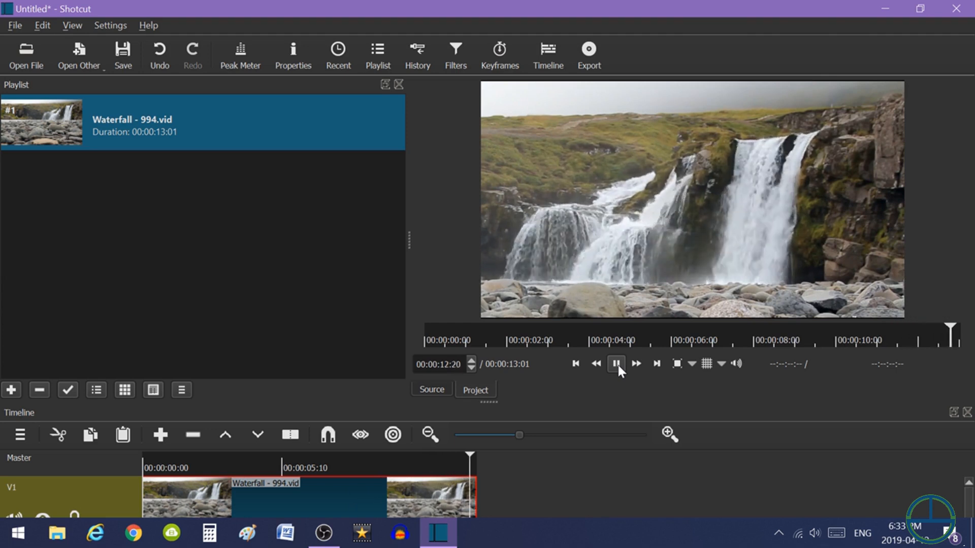
{"action": "left_click", "coordinate": [595, 63]}
{"action": "left_click", "coordinate": [362, 373]}
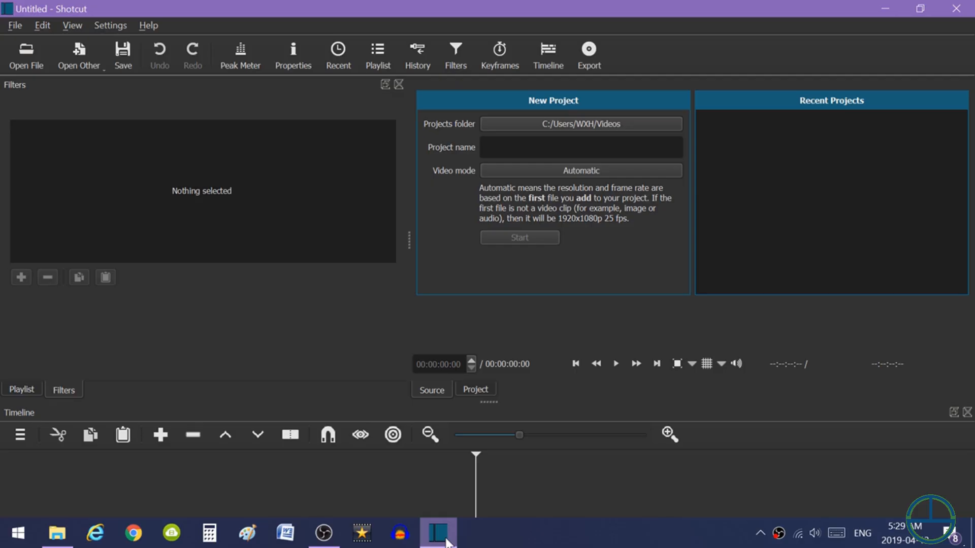
Open Waterfall - 994.vid in the new empty project and add it to the playlist
{"action": "left_click", "coordinate": [30, 56]}
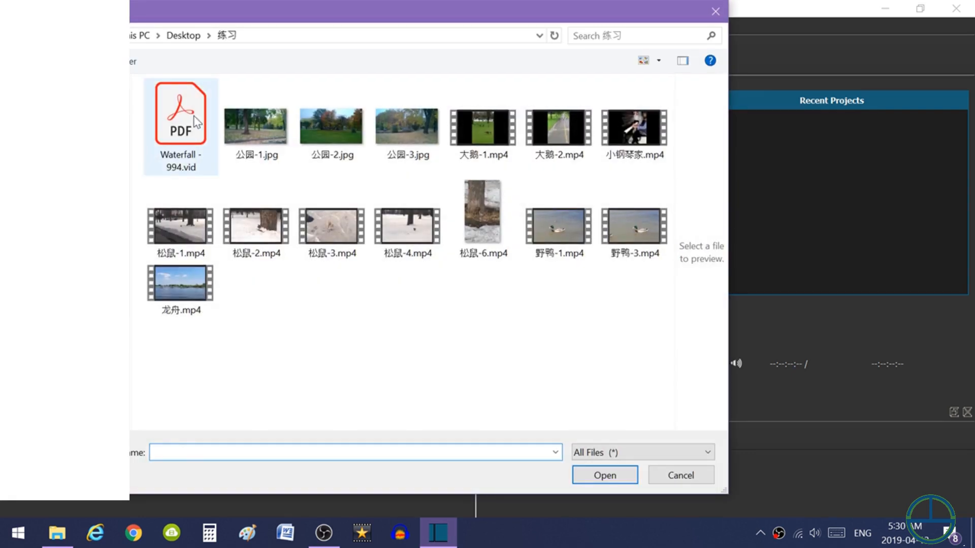
{"action": "left_click", "coordinate": [186, 133]}
{"action": "left_click", "coordinate": [596, 475]}
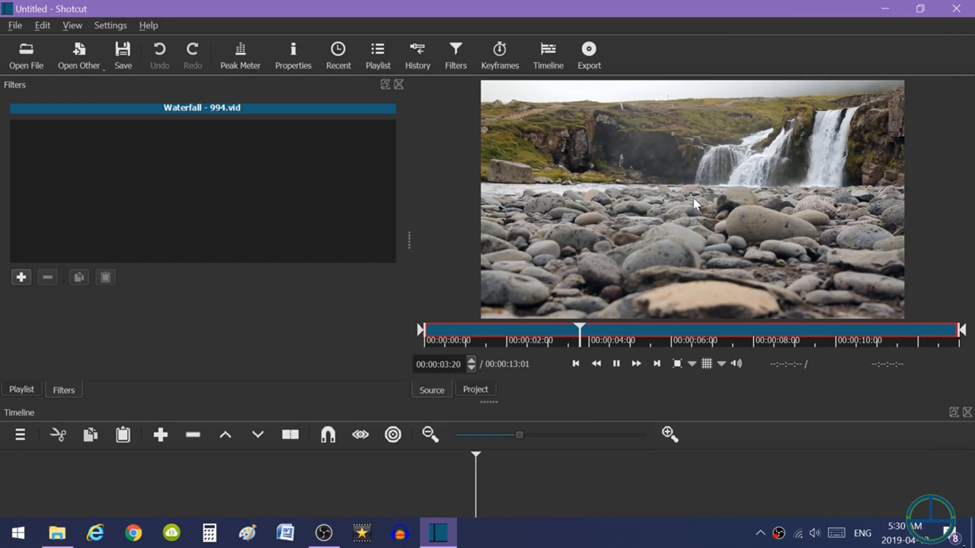
{"action": "left_click", "coordinate": [398, 84]}
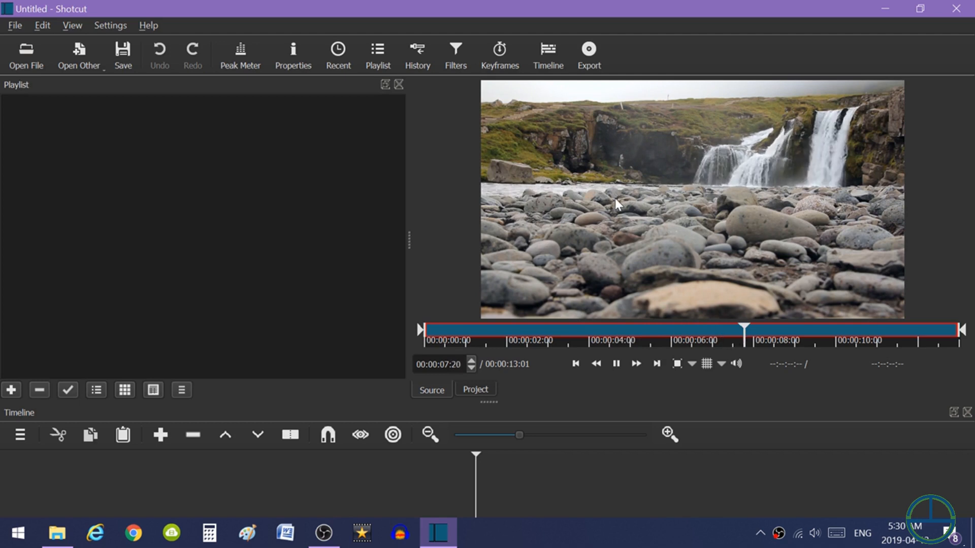
{"action": "left_click_drag", "start_coordinate": [717, 207], "coordinate": [89, 145]}
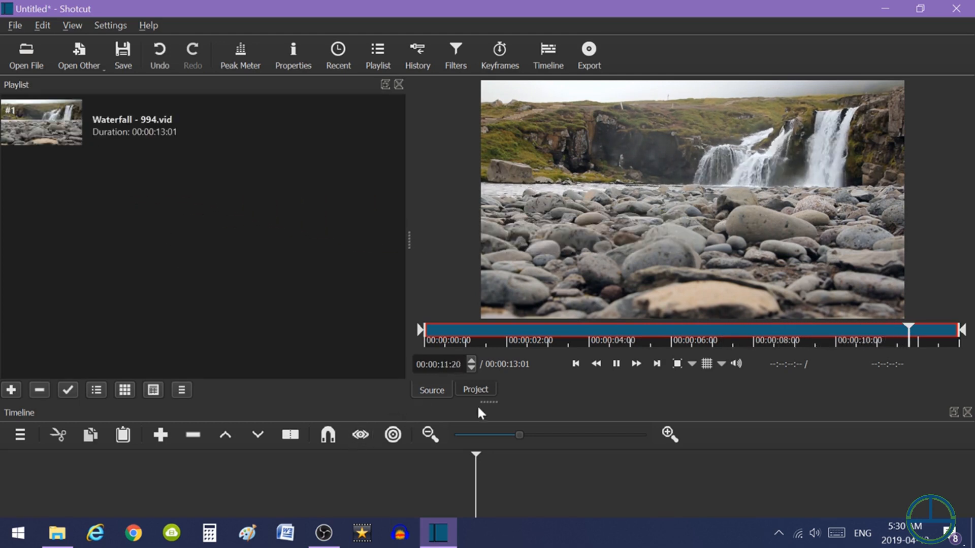
Enlarge the timeline area, place the Waterfall - 994.vid clip on track V1 and align it to the start at 00:00:00:00
{"action": "left_click_drag", "start_coordinate": [490, 401], "coordinate": [275, 275]}
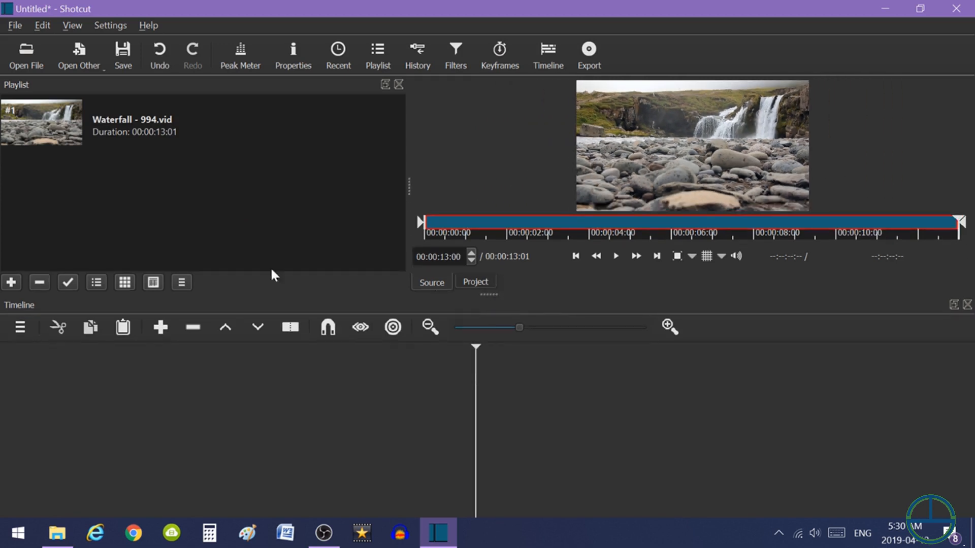
{"action": "left_click_drag", "start_coordinate": [44, 129], "coordinate": [187, 413]}
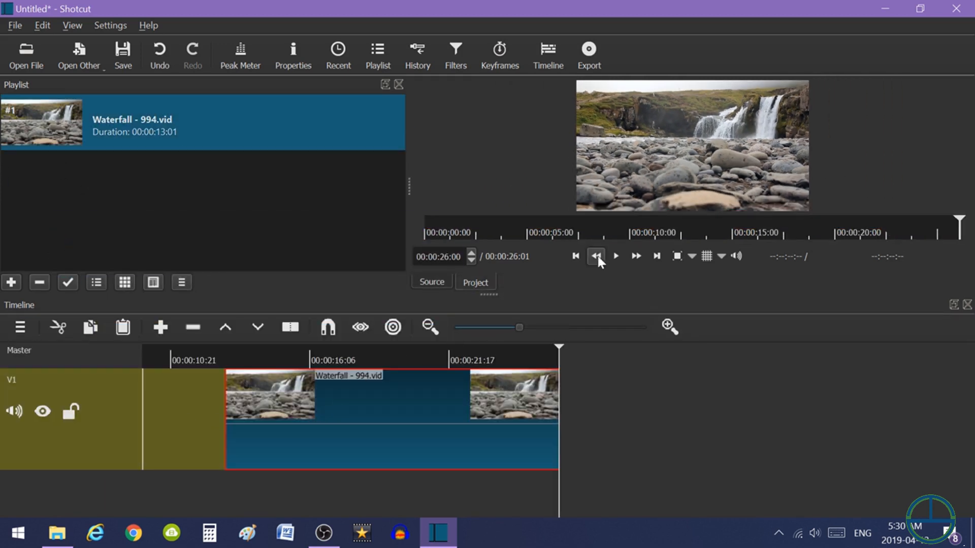
{"action": "left_click", "coordinate": [576, 256]}
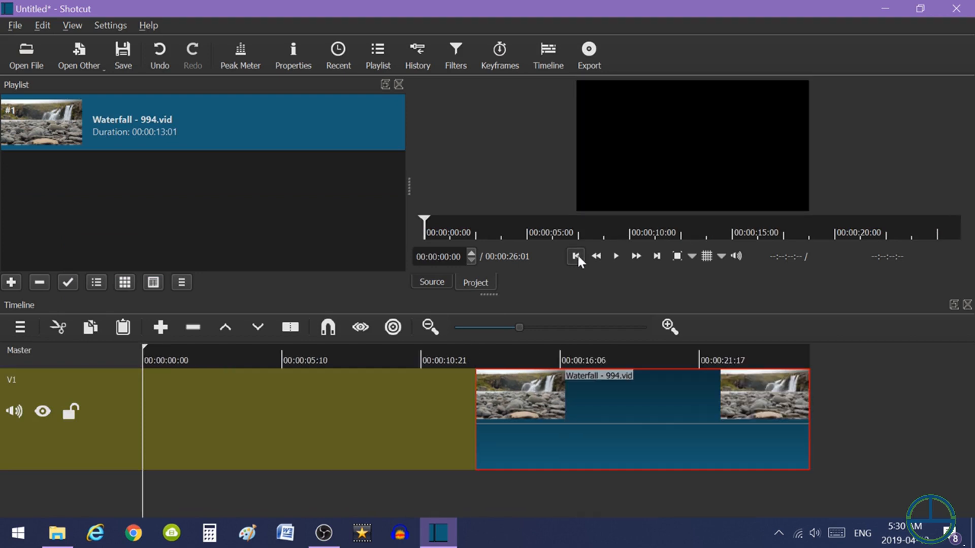
{"action": "left_click_drag", "start_coordinate": [651, 447], "coordinate": [274, 438]}
{"action": "left_click_drag", "start_coordinate": [395, 461], "coordinate": [395, 460]}
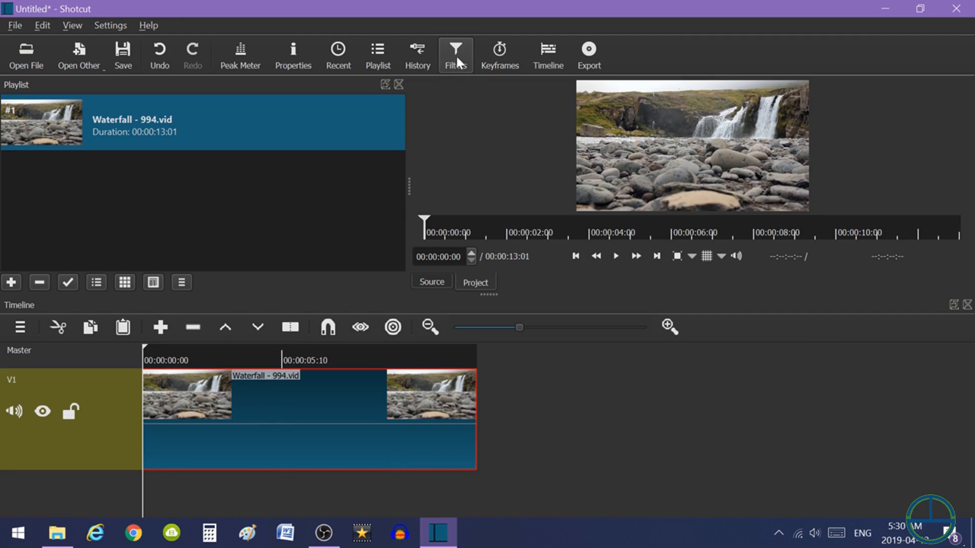
Add the Rotate and Scale video filter to the waterfall clip and set its scale to 152.4 %
{"action": "left_click", "coordinate": [458, 62]}
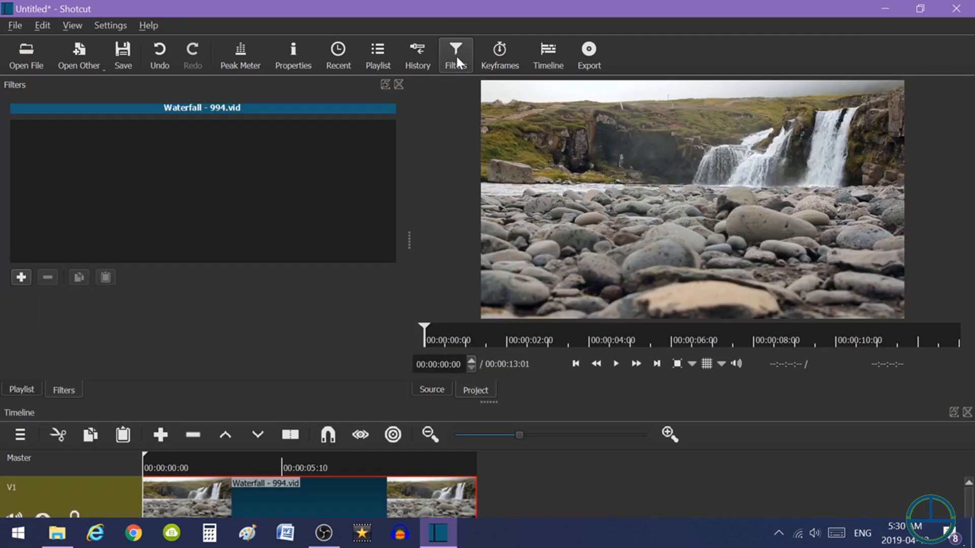
{"action": "left_click", "coordinate": [21, 277]}
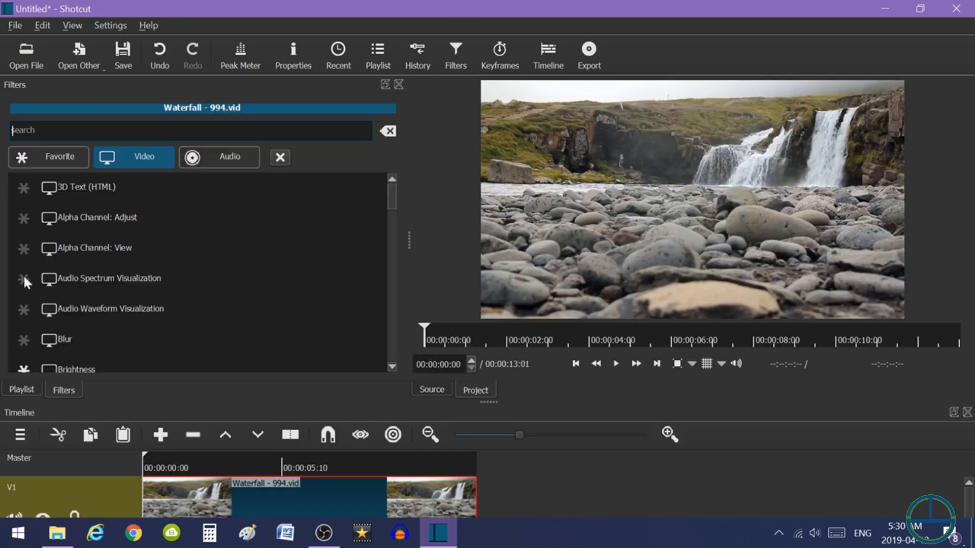
{"action": "scroll", "coordinate": [215, 262], "scroll_direction": "down", "scroll_amount": 15}
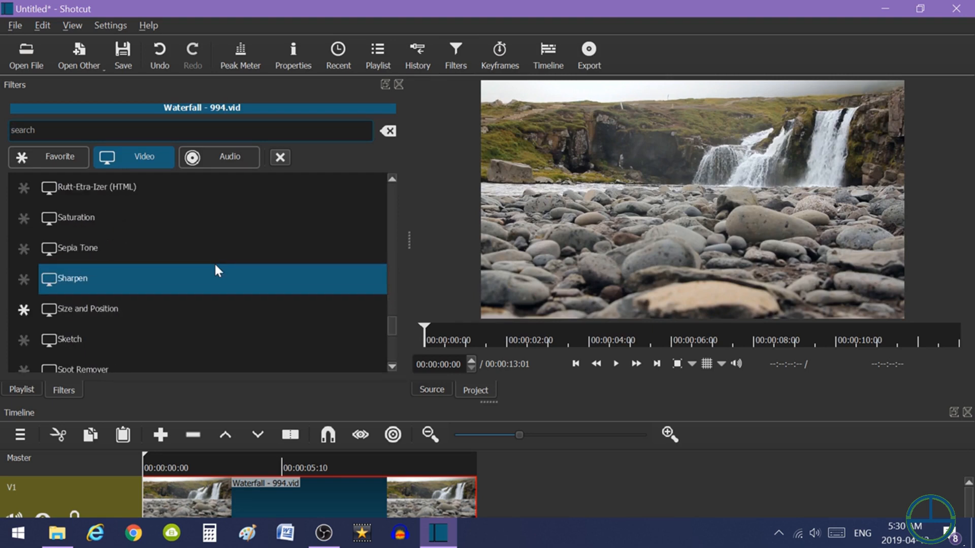
{"action": "scroll", "coordinate": [215, 262], "scroll_direction": "up", "scroll_amount": 1}
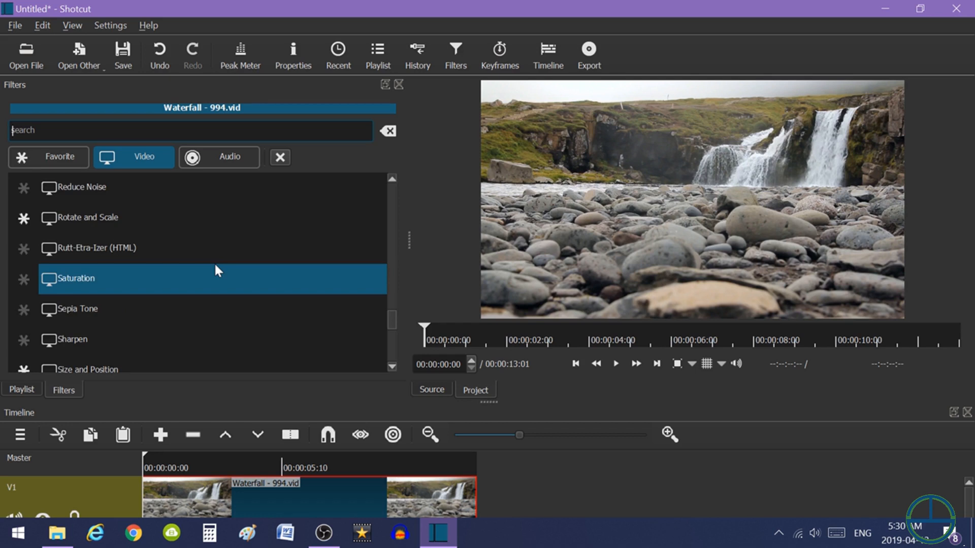
{"action": "scroll", "coordinate": [215, 267], "scroll_direction": "up", "scroll_amount": 1}
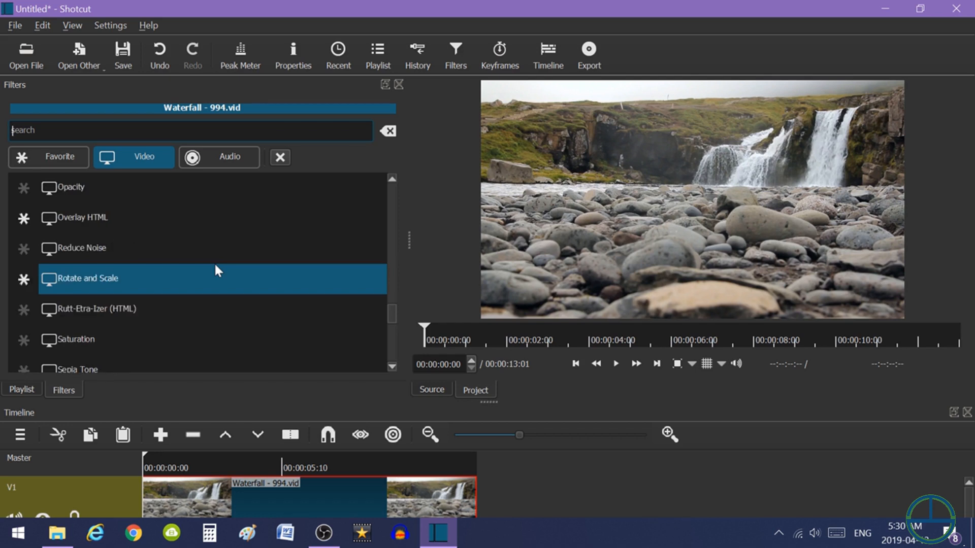
{"action": "left_click", "coordinate": [211, 270]}
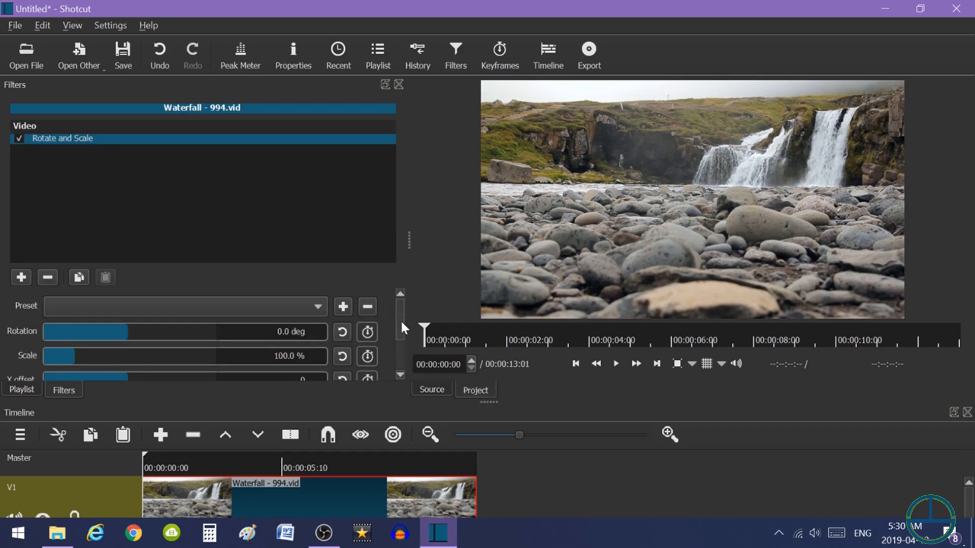
{"action": "left_click_drag", "start_coordinate": [400, 319], "coordinate": [402, 338]}
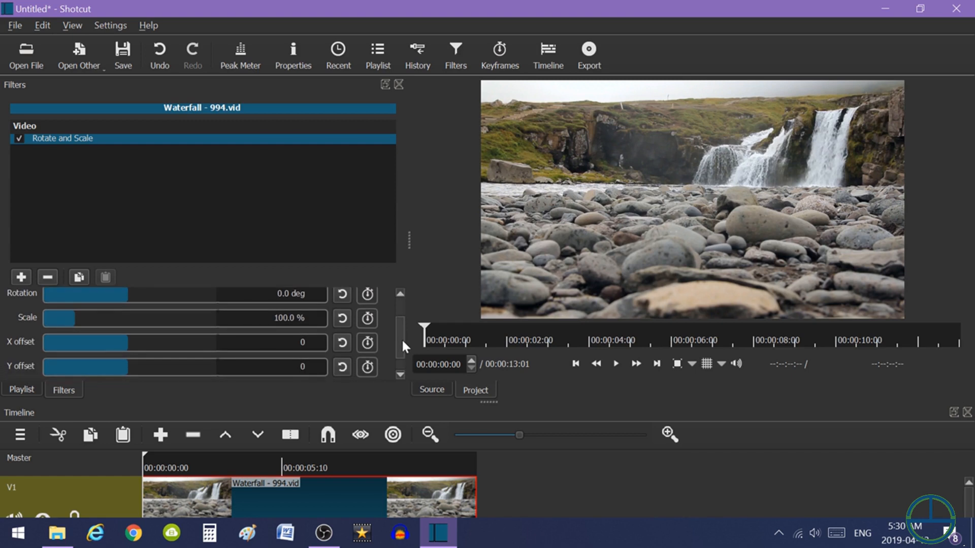
{"action": "left_click_drag", "start_coordinate": [403, 341], "coordinate": [403, 335]}
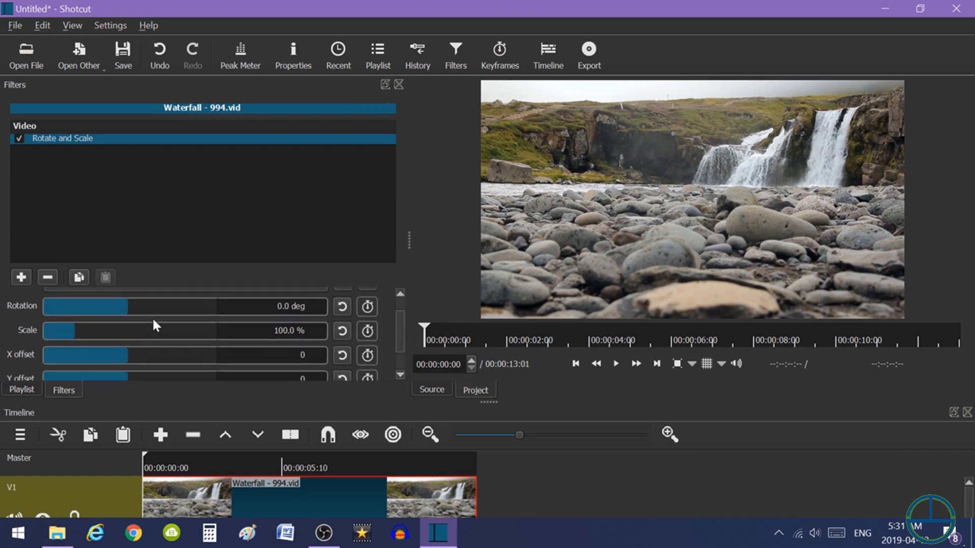
{"action": "left_click", "coordinate": [96, 330]}
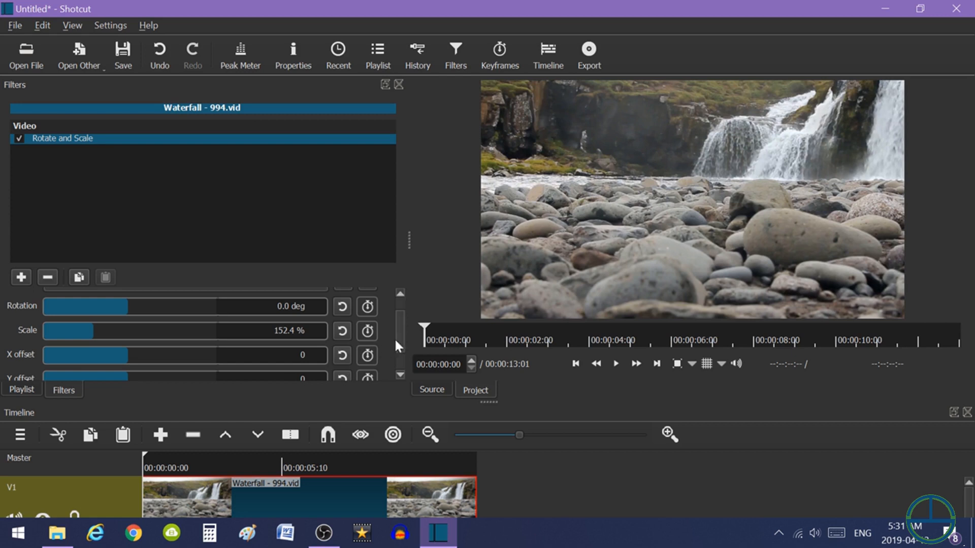
Set the Rotate and Scale filter's Y offset to -460 and its X offset to -368
{"action": "mouse_move", "coordinate": [398, 334]}
{"action": "left_mouse_down"}
{"action": "mouse_move", "coordinate": [401, 318]}
{"action": "mouse_move", "coordinate": [401, 343]}
{"action": "left_mouse_up"}
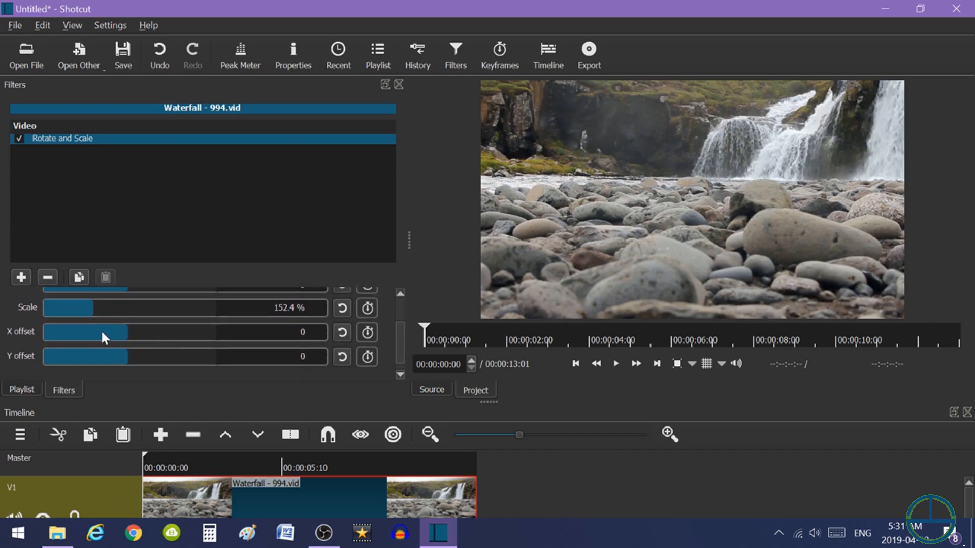
{"action": "left_click", "coordinate": [110, 357]}
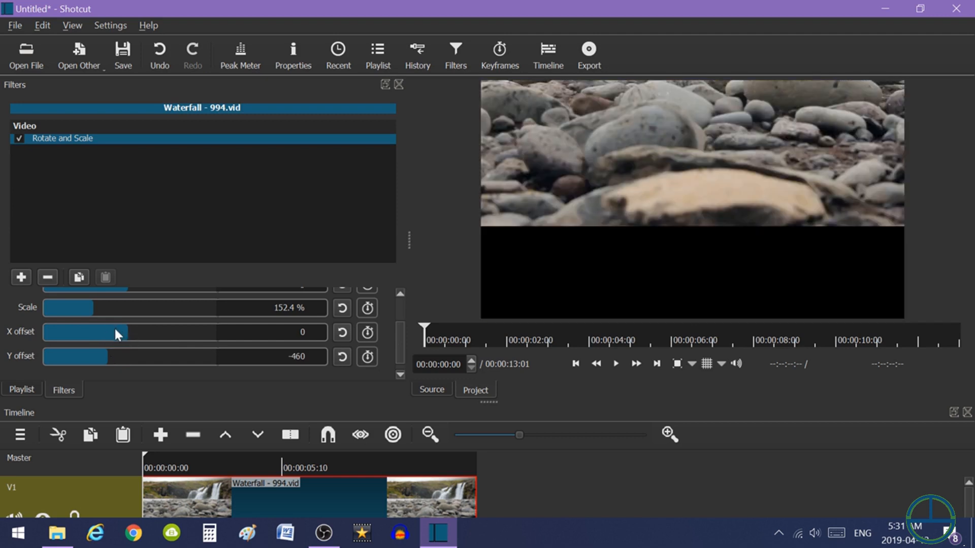
{"action": "left_click", "coordinate": [115, 333]}
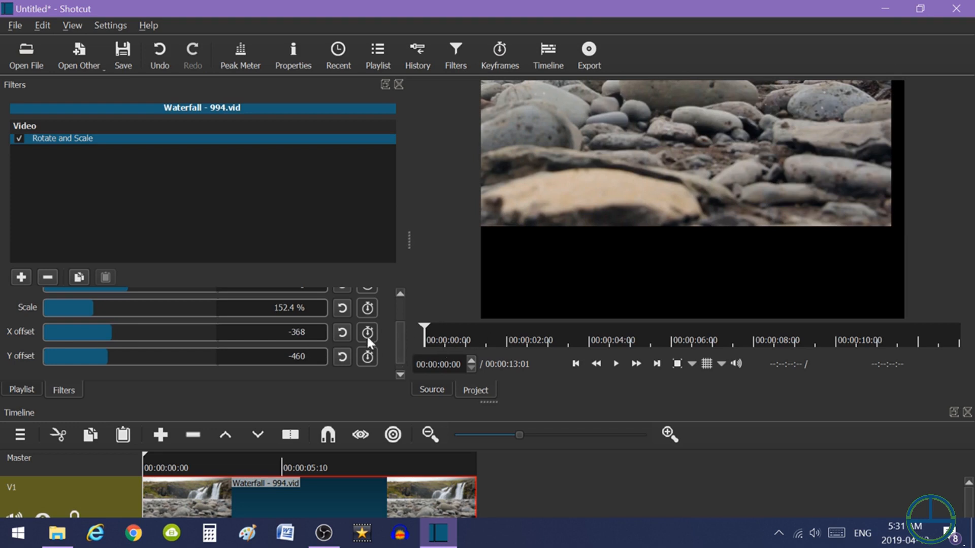
Change the Rotate and Scale filter's Y offset to 253 to shift the waterfall down into view
{"action": "left_click_drag", "start_coordinate": [402, 340], "coordinate": [406, 329]}
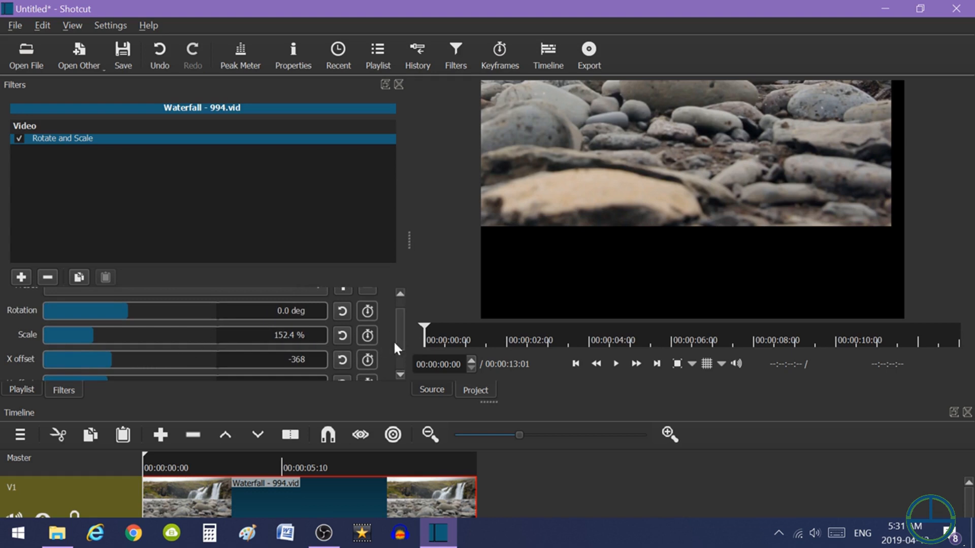
{"action": "left_click_drag", "start_coordinate": [401, 332], "coordinate": [402, 343]}
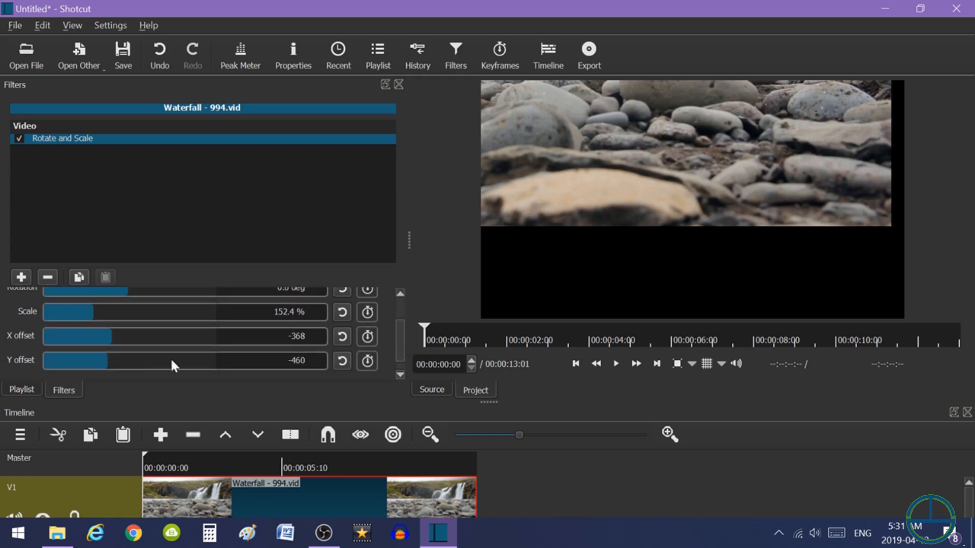
{"action": "left_click_drag", "start_coordinate": [103, 361], "coordinate": [143, 360]}
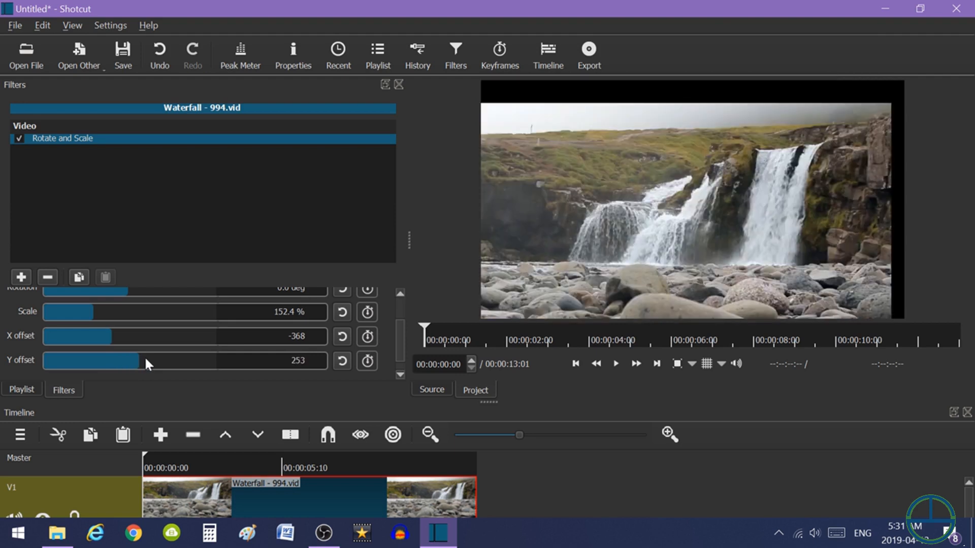
Increase the Rotate and Scale filter's scale to 189.7 % so the image covers the black borders
{"action": "left_click", "coordinate": [102, 315]}
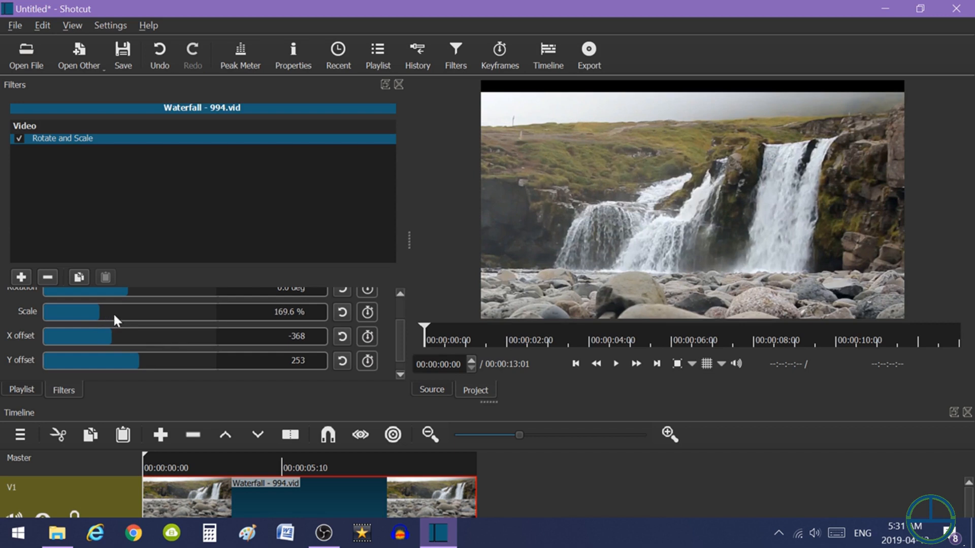
{"action": "left_click", "coordinate": [109, 314]}
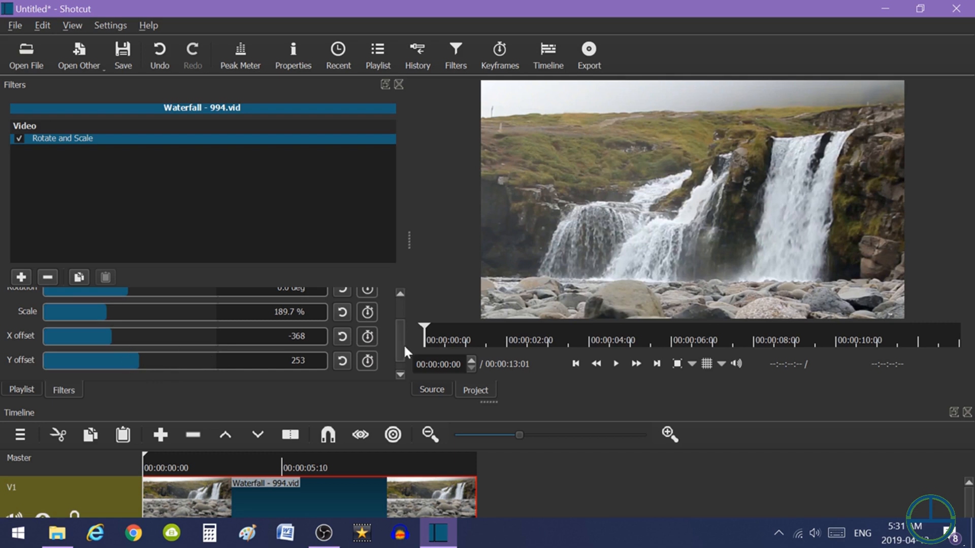
{"action": "mouse_move", "coordinate": [400, 345]}
{"action": "left_mouse_down"}
{"action": "mouse_move", "coordinate": [403, 322]}
{"action": "mouse_move", "coordinate": [402, 350]}
{"action": "mouse_move", "coordinate": [406, 340]}
{"action": "left_mouse_up"}
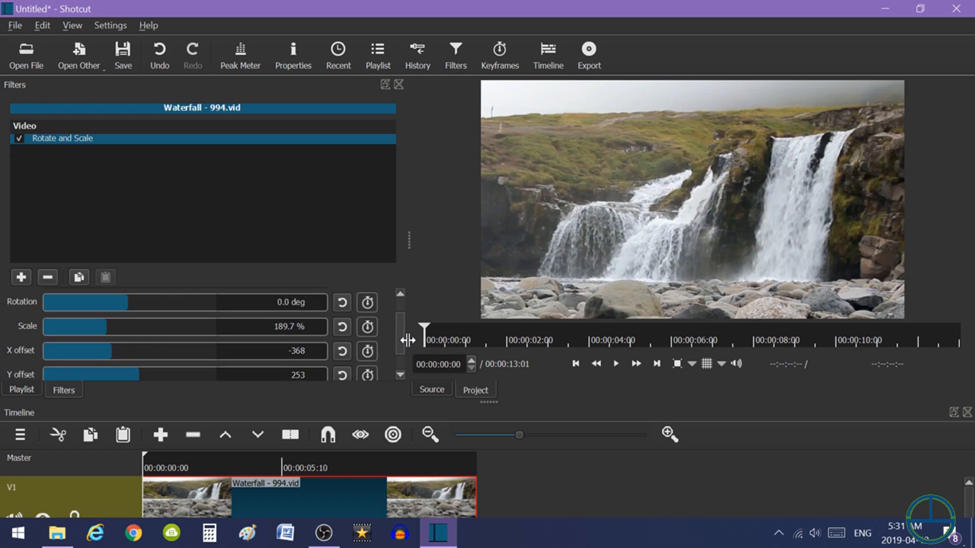
Open the advanced export settings for the timeline
{"action": "left_click", "coordinate": [594, 63]}
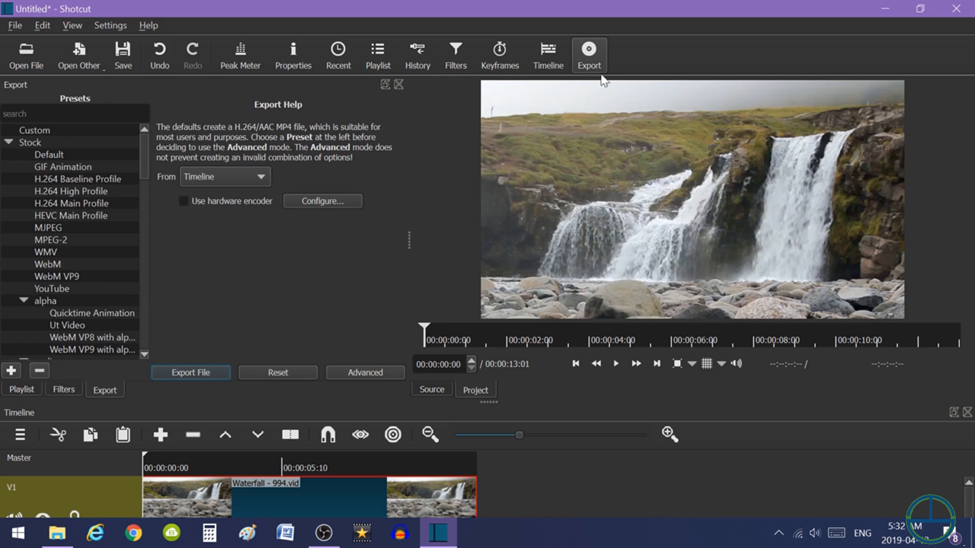
{"action": "left_click", "coordinate": [377, 373]}
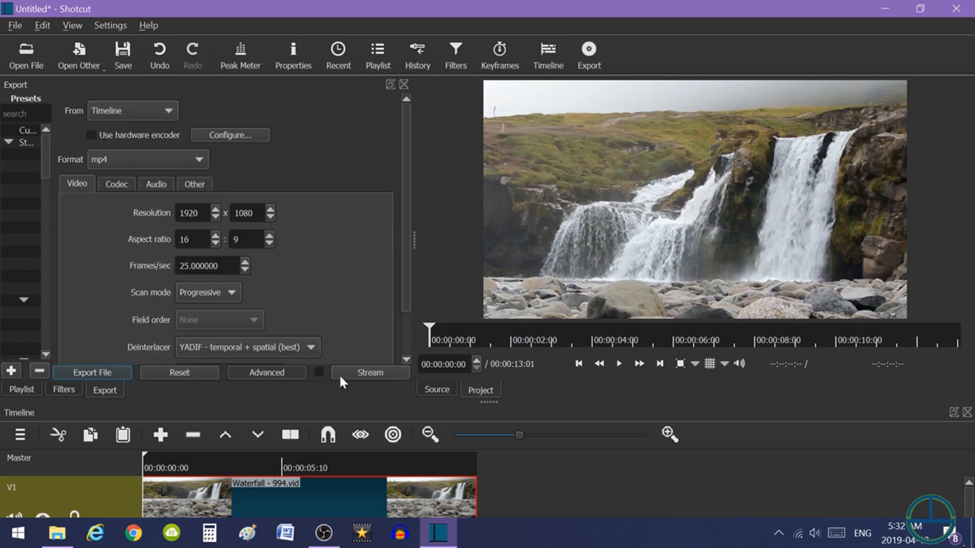